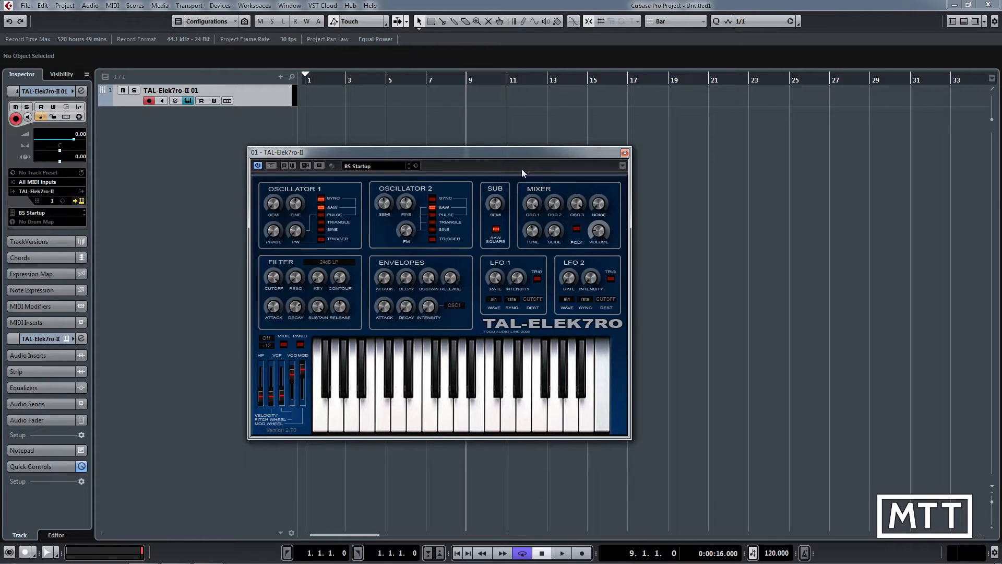
Reposition the TAL-Elek7ro-II synth window over bars 3 to 21 and raise the track volume to 1.93.
{"action": "left_click_drag", "start_coordinate": [527, 151], "coordinate": [585, 145]}
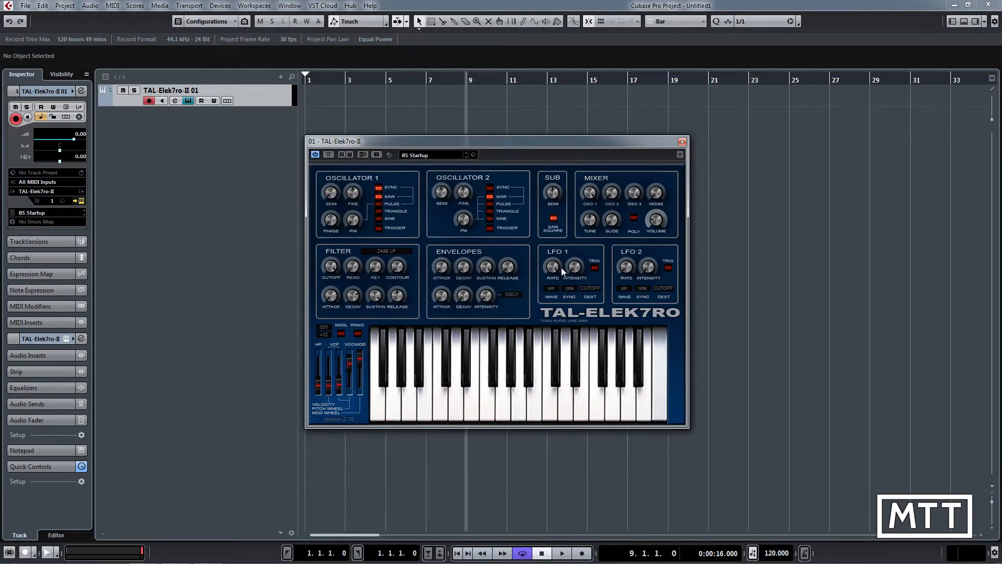
{"action": "left_click_drag", "start_coordinate": [553, 268], "coordinate": [551, 267]}
{"action": "left_click_drag", "start_coordinate": [540, 140], "coordinate": [585, 139]}
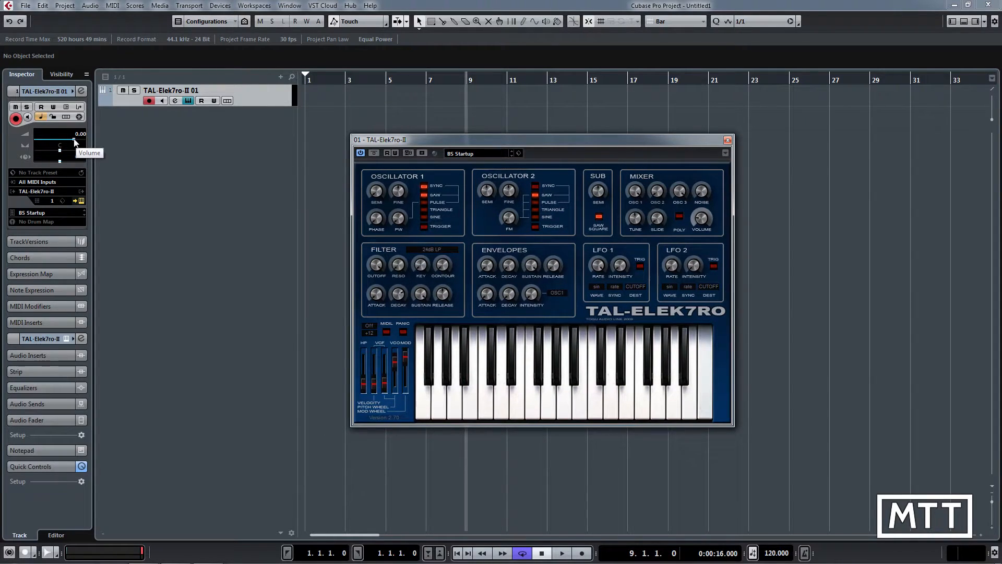
{"action": "left_click_drag", "start_coordinate": [76, 142], "coordinate": [163, 147]}
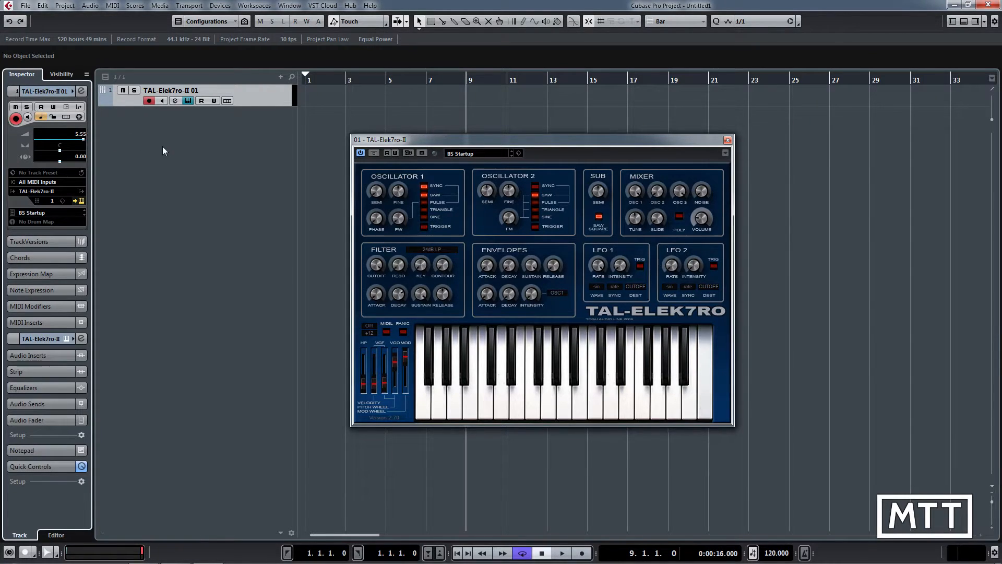
{"action": "left_click_drag", "start_coordinate": [101, 148], "coordinate": [83, 133]}
Switch to Windows Explorer and examine the VST Plugins Free, Free 64-bit and Free 64-bit bridged folders on the Storage (S:) drive.
{"action": "key", "text": "alt+Tab"}
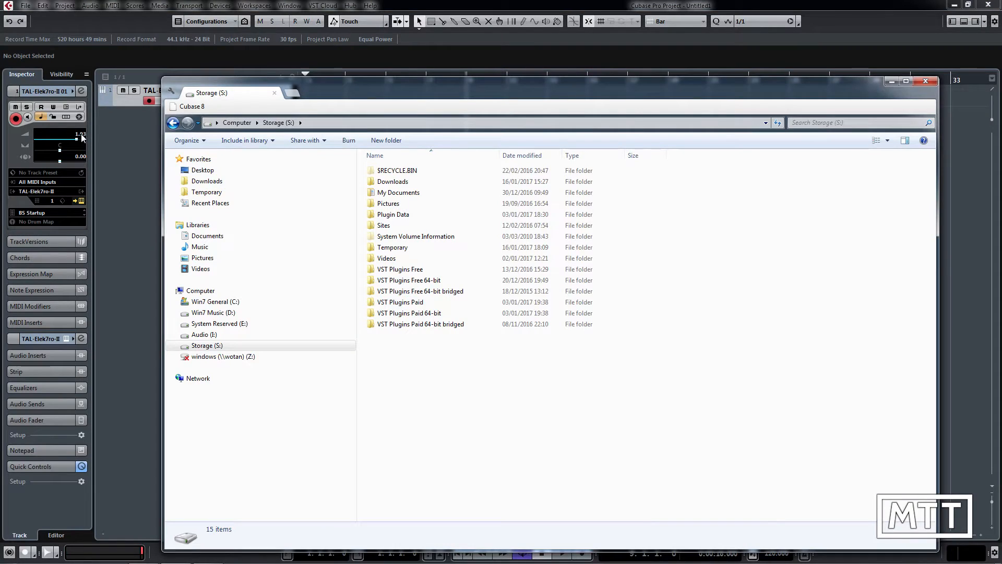
{"action": "left_click_drag", "start_coordinate": [332, 101], "coordinate": [313, 68]}
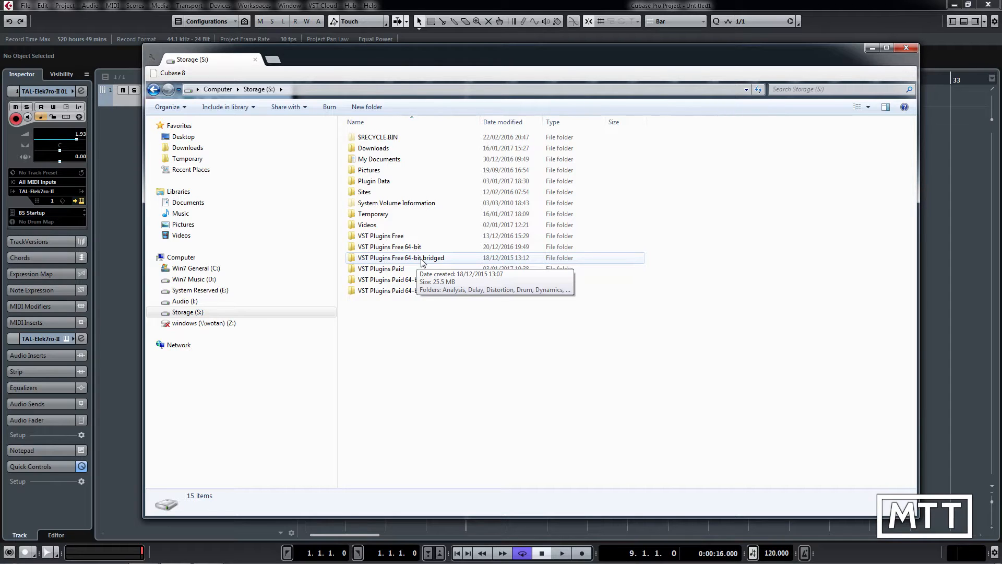
{"action": "left_click", "coordinate": [387, 239]}
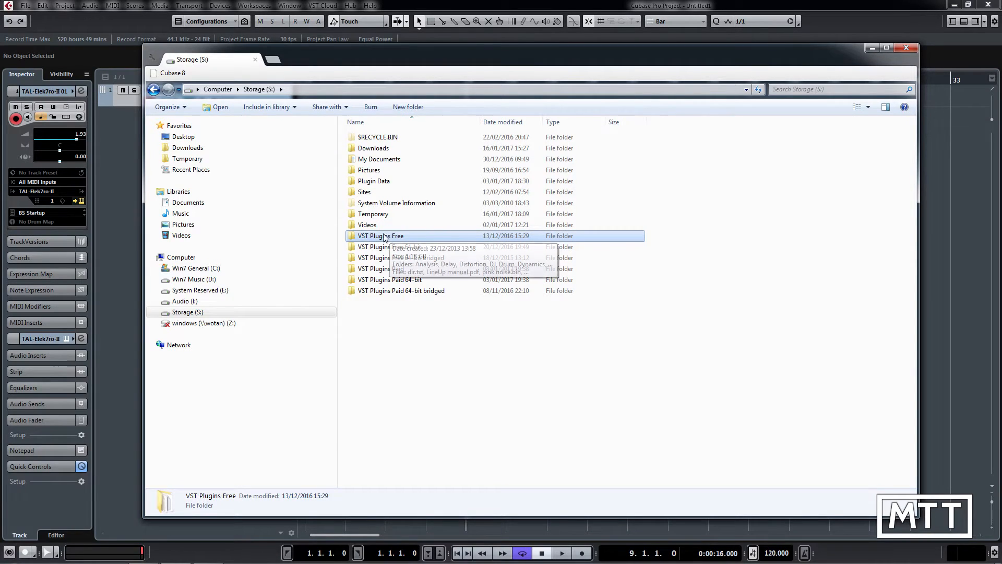
{"action": "left_click", "coordinate": [383, 260]}
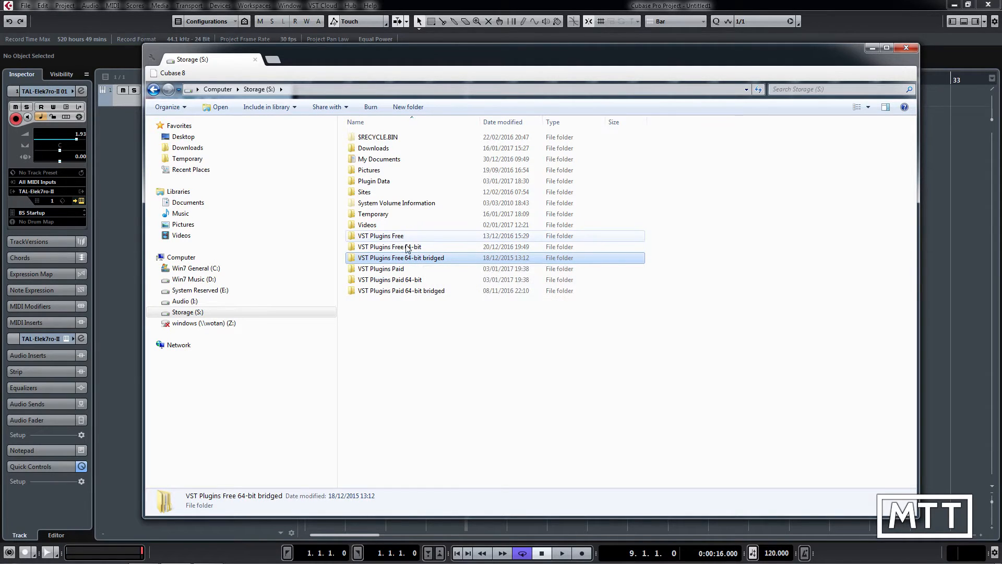
{"action": "left_click", "coordinate": [398, 248]}
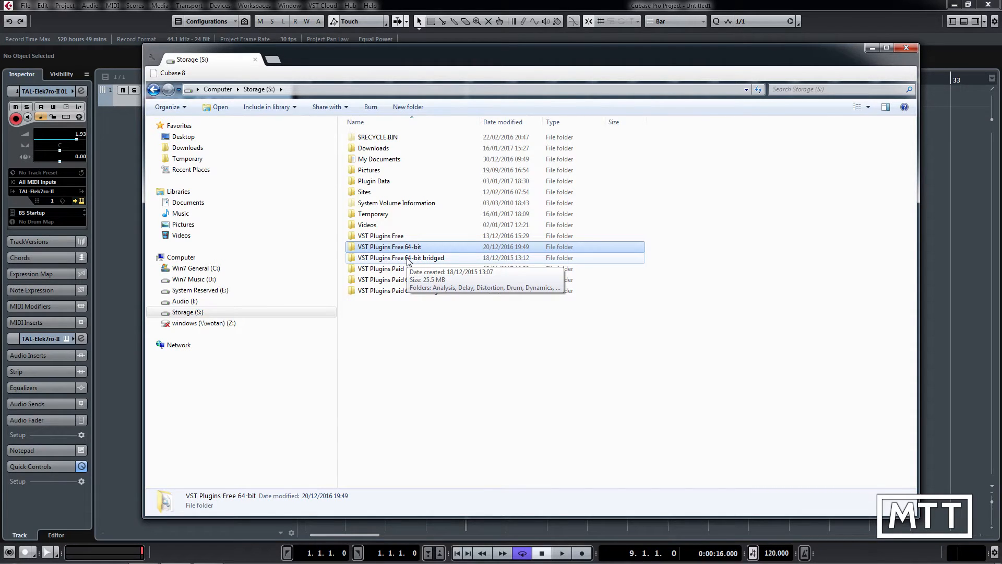
{"action": "left_click", "coordinate": [407, 259]}
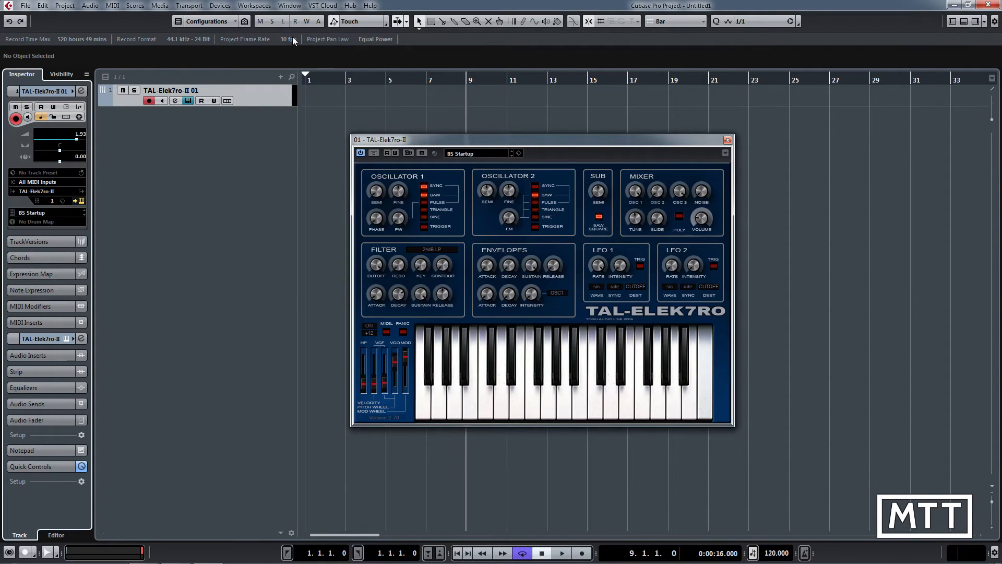
Return to Cubase, close the synth window and inspect the S:\VST Plugins Free 64-bit entry in the Plug-in Manager's VST 2 path settings.
{"action": "left_click", "coordinate": [231, 7]}
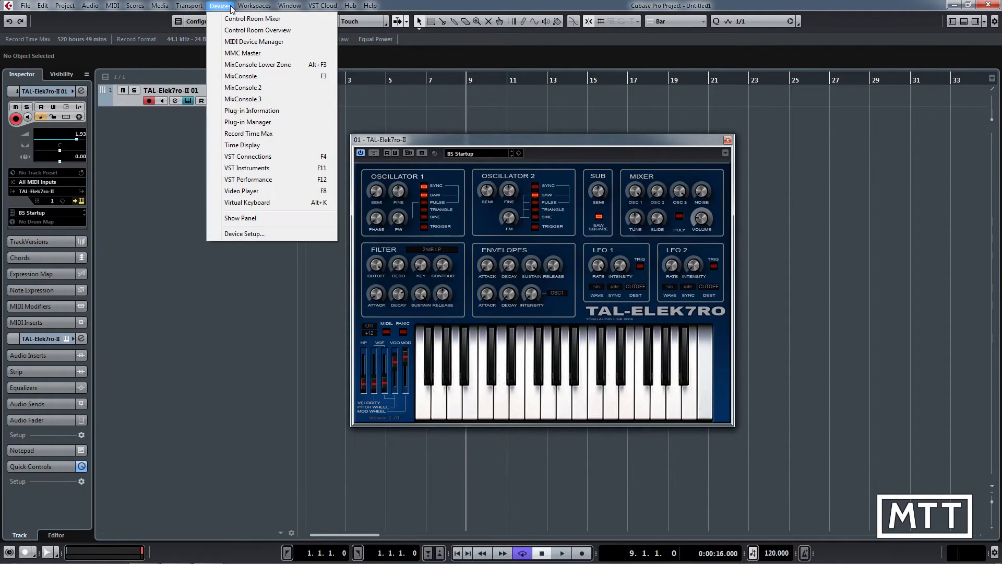
{"action": "left_click", "coordinate": [261, 122]}
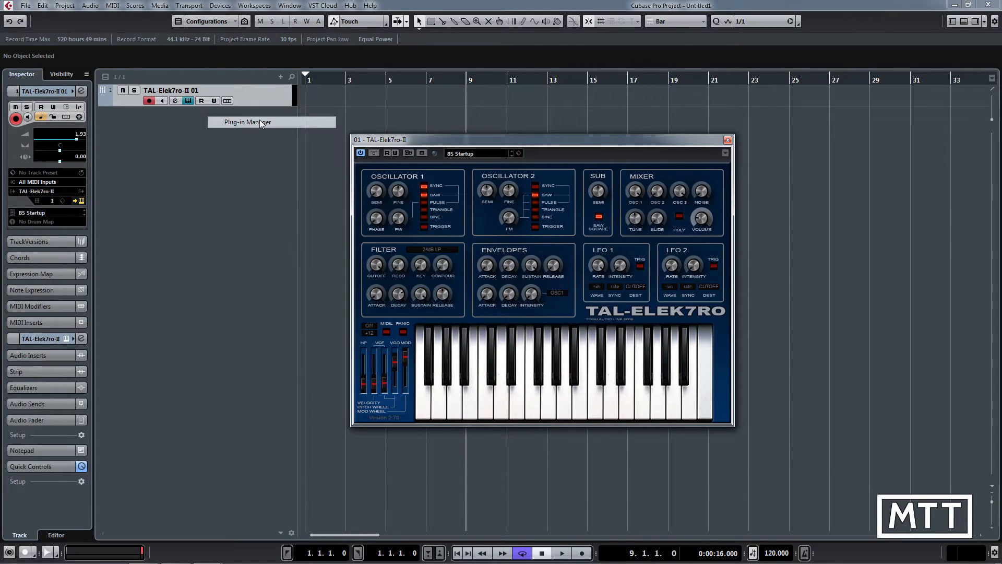
{"action": "left_click", "coordinate": [728, 140]}
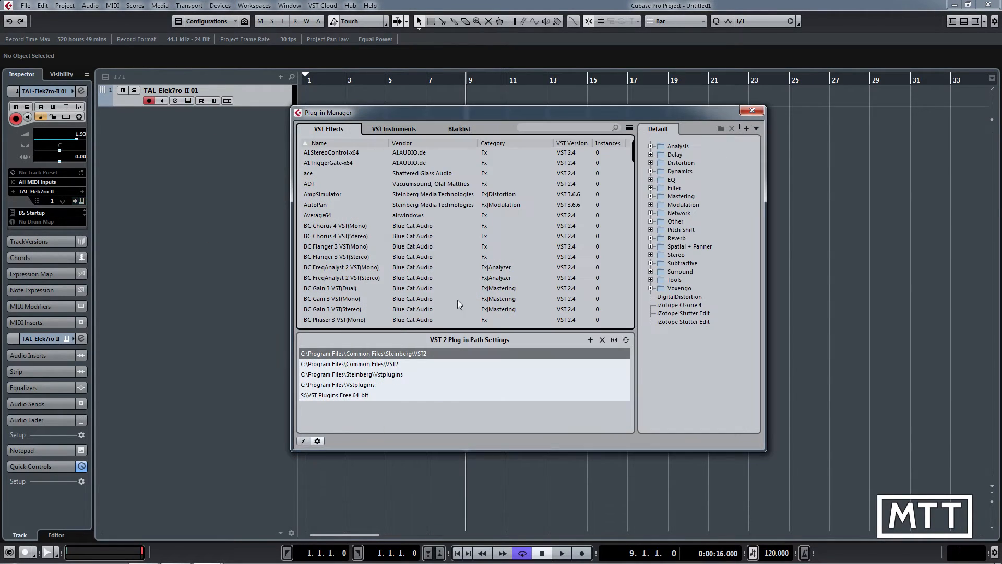
{"action": "left_click", "coordinate": [317, 441]}
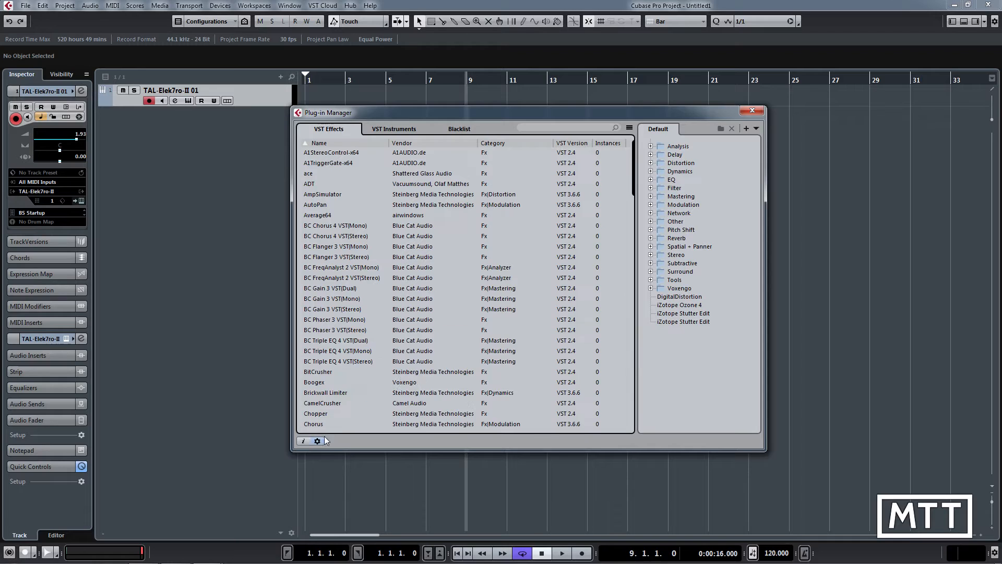
{"action": "left_click", "coordinate": [316, 441]}
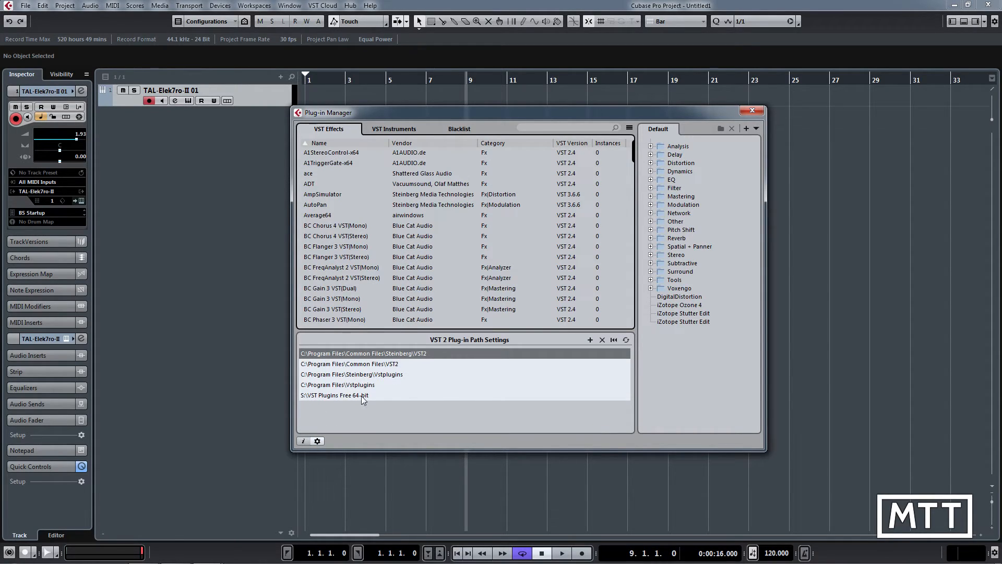
{"action": "left_click", "coordinate": [630, 363]}
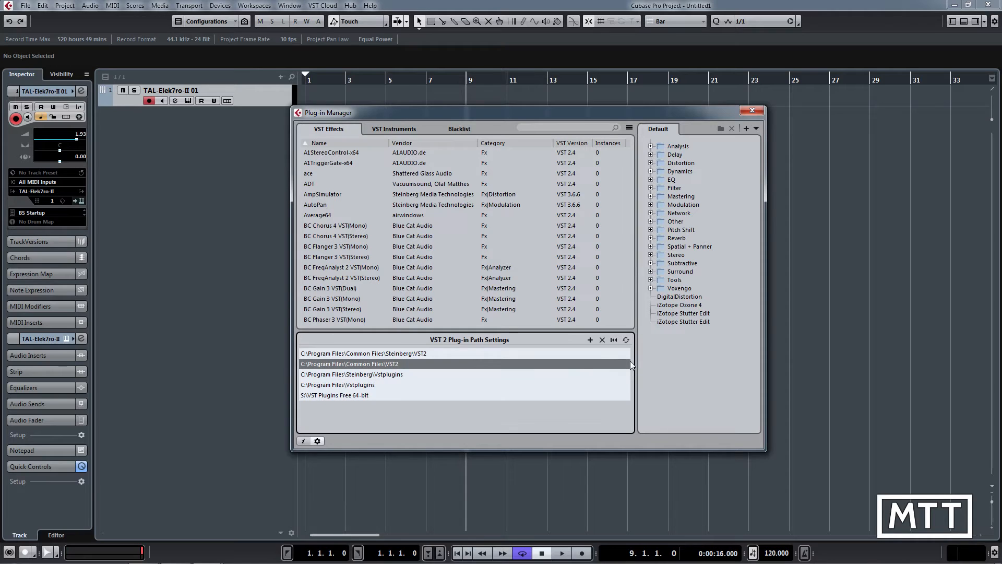
{"action": "left_click", "coordinate": [354, 397]}
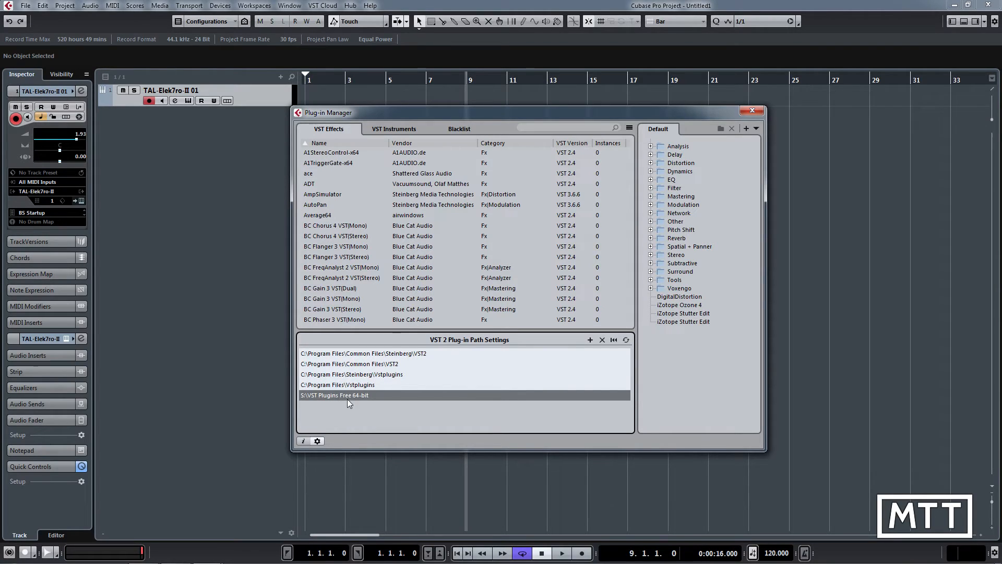
{"action": "left_click", "coordinate": [590, 340]}
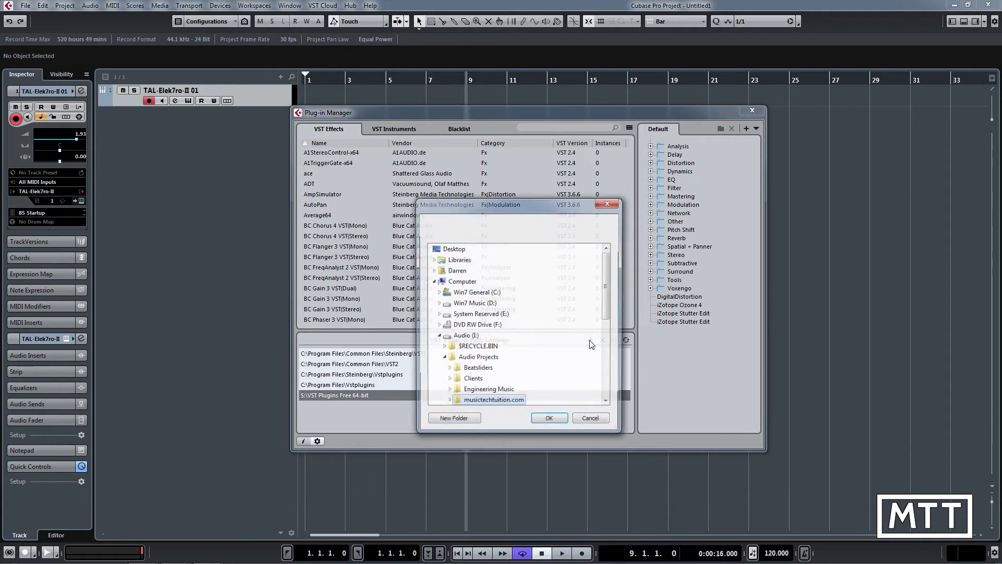
{"action": "left_click_drag", "start_coordinate": [595, 391], "coordinate": [594, 399]}
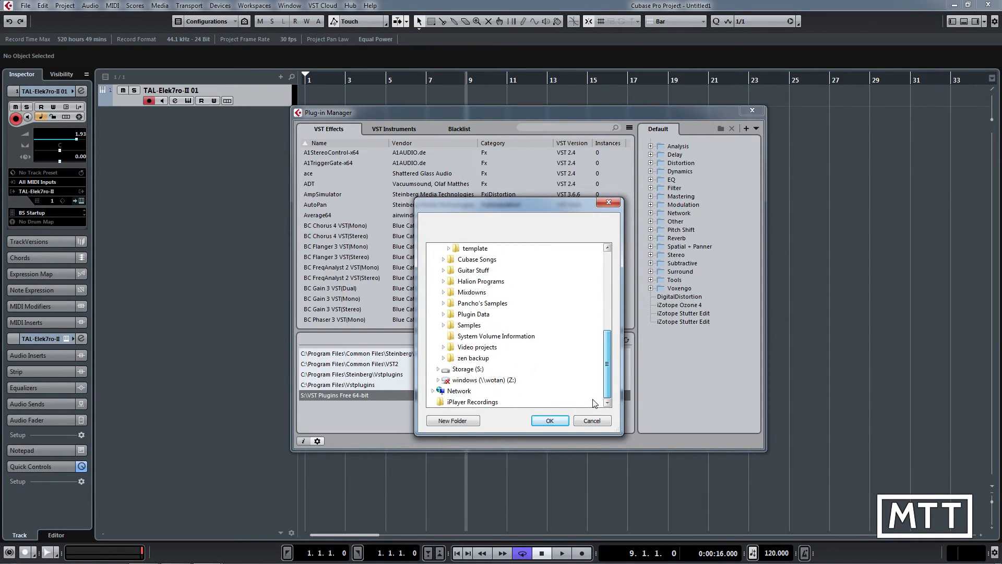
{"action": "left_click", "coordinate": [438, 368]}
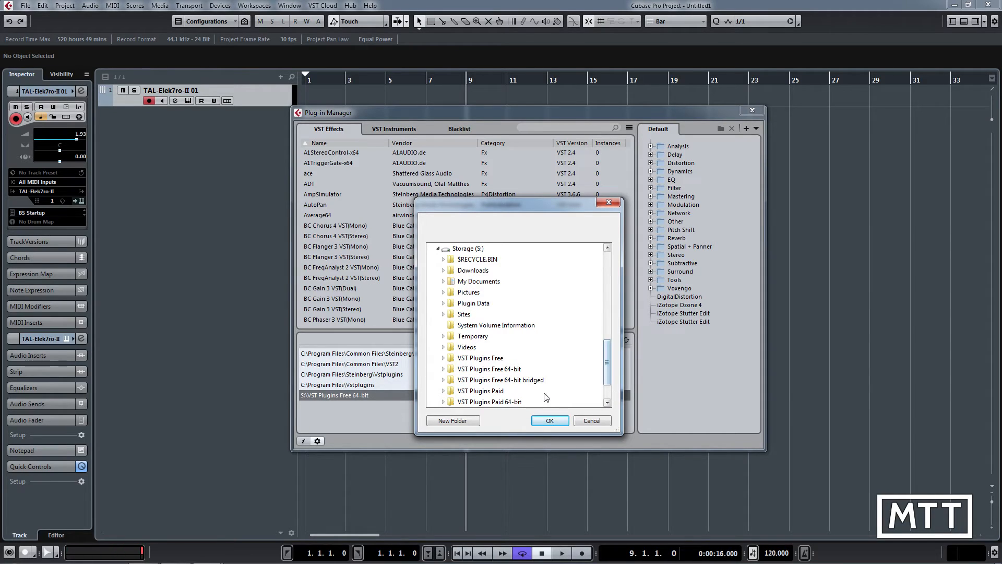
{"action": "scroll", "coordinate": [606, 397], "scroll_direction": "down", "scroll_amount": 2}
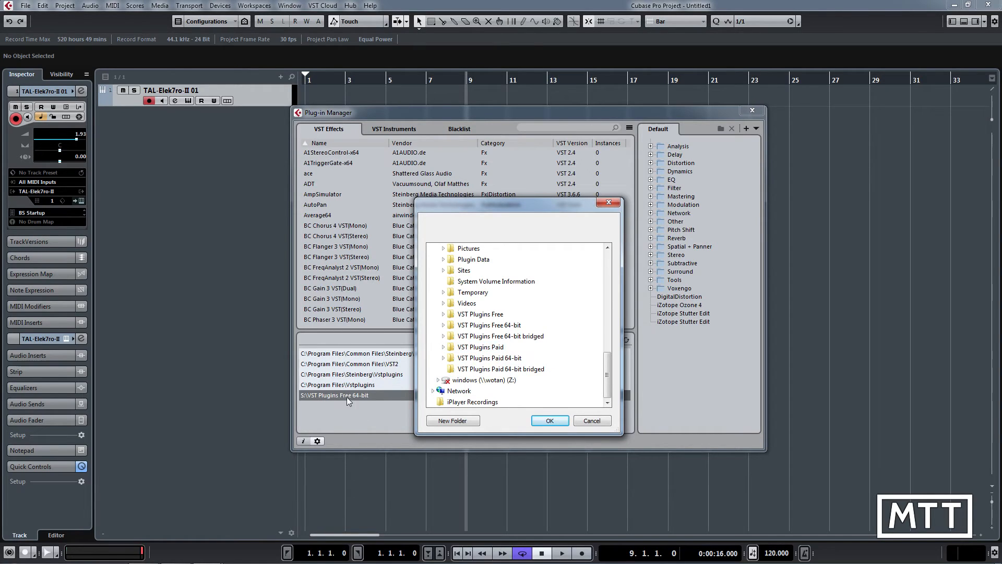
{"action": "left_click", "coordinate": [502, 337]}
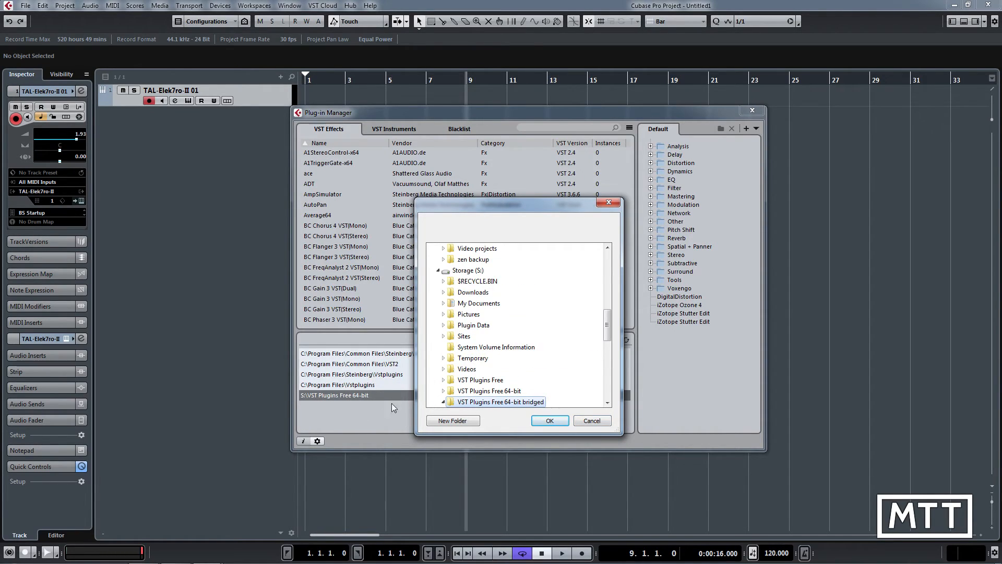
{"action": "left_click", "coordinate": [592, 421]}
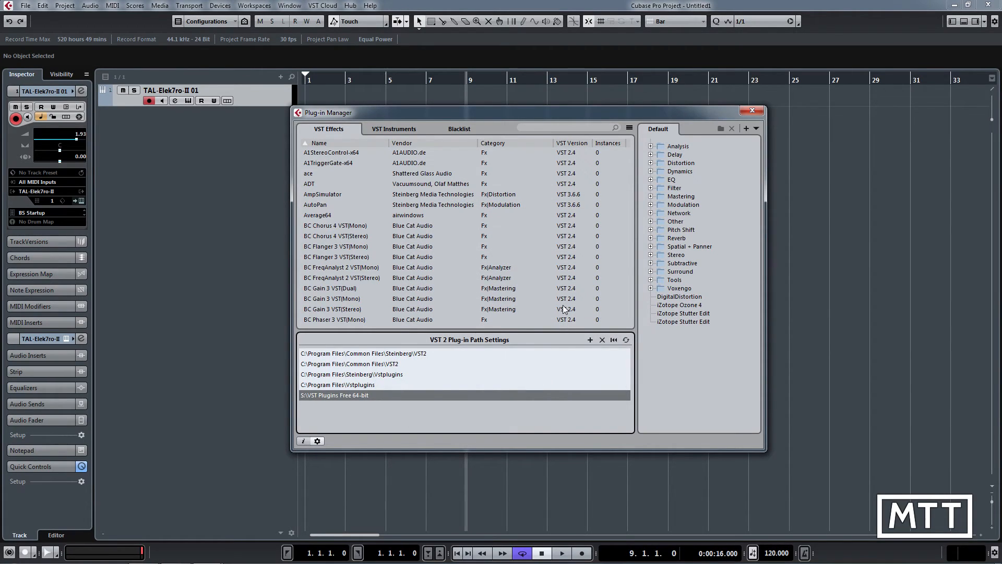
Examine the blacklisted helm.vst3, iZOzone4.dll and iZStutterEdit.dll entries and their plug-in information, and close the Plug-in Manager.
{"action": "left_click", "coordinate": [449, 128]}
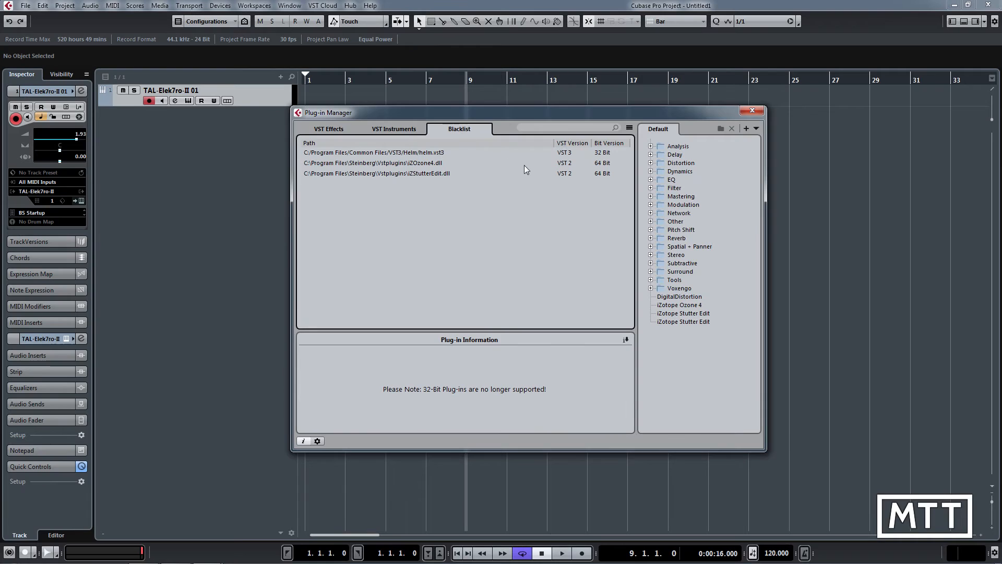
{"action": "left_click", "coordinate": [418, 156]}
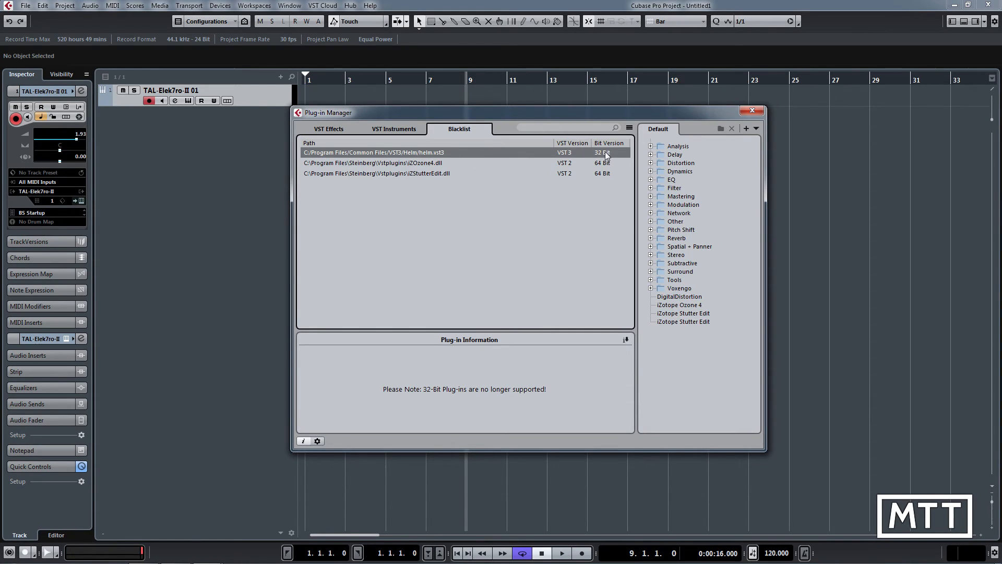
{"action": "left_click", "coordinate": [430, 164]}
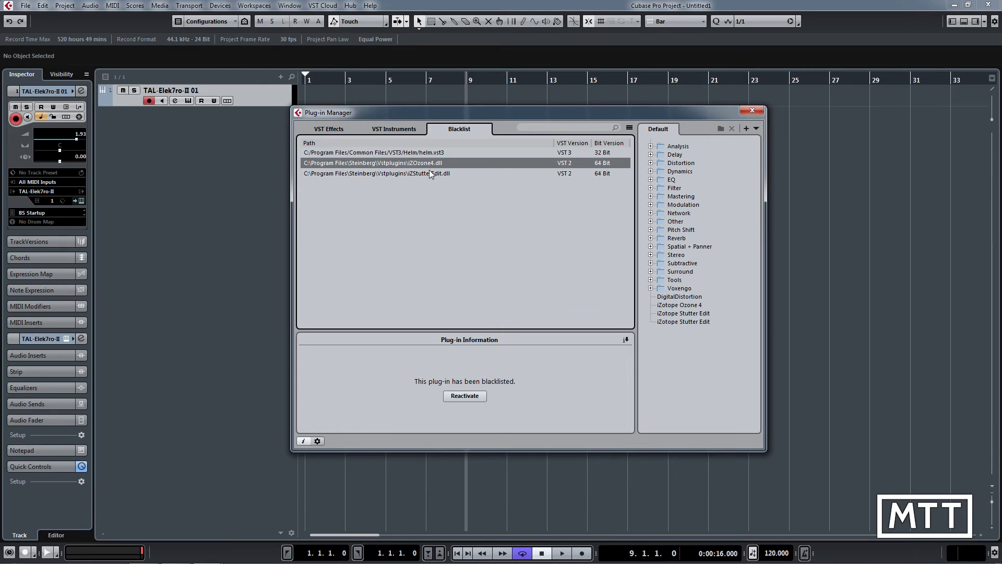
{"action": "left_click", "coordinate": [430, 173]}
{"action": "left_click", "coordinate": [430, 165]}
{"action": "left_click", "coordinate": [431, 154]}
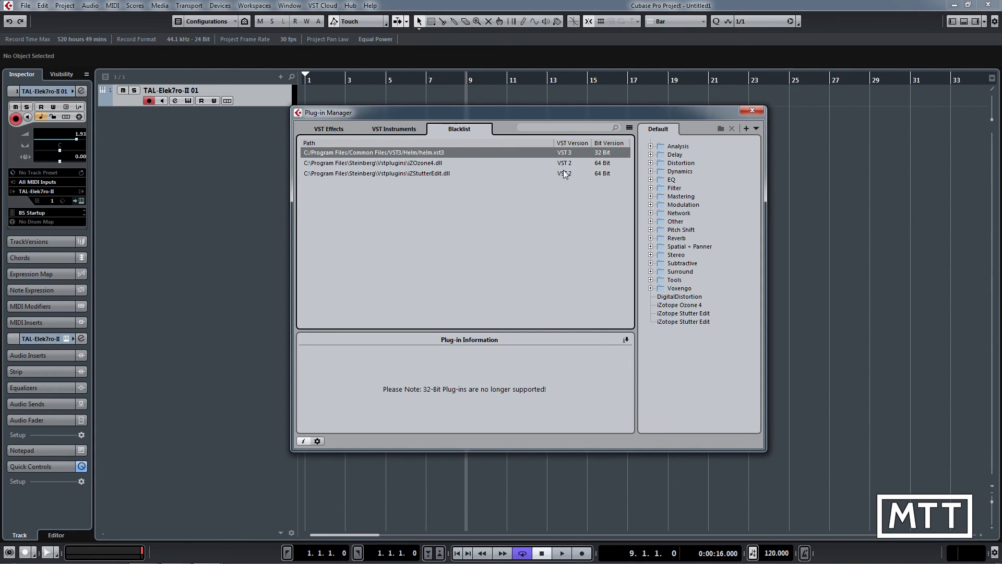
{"action": "left_click", "coordinate": [746, 110]}
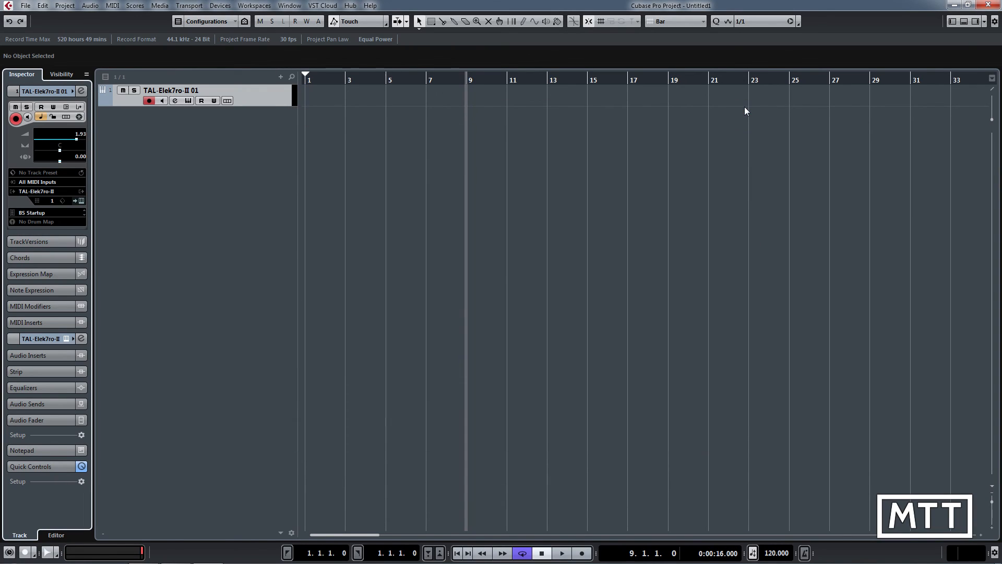